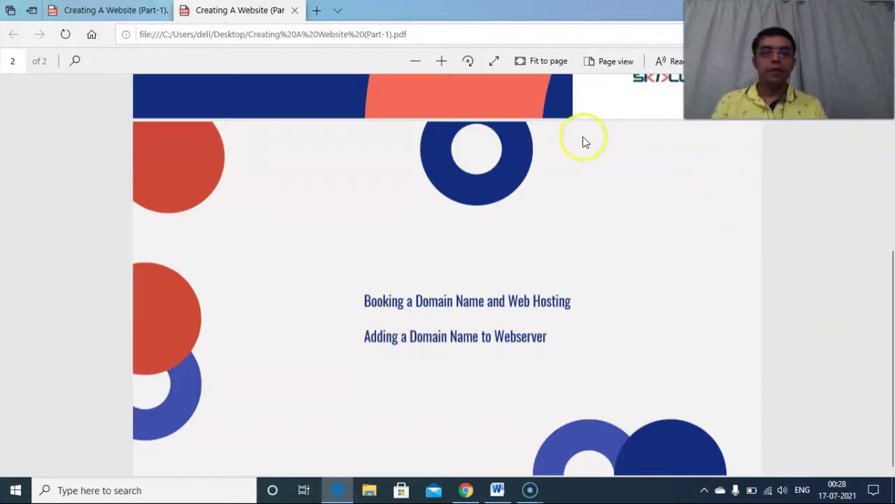
Step: Close both open PDF documents and switch to Chrome showing the GoDaddy web hosting page
click(294, 13)
click(163, 10)
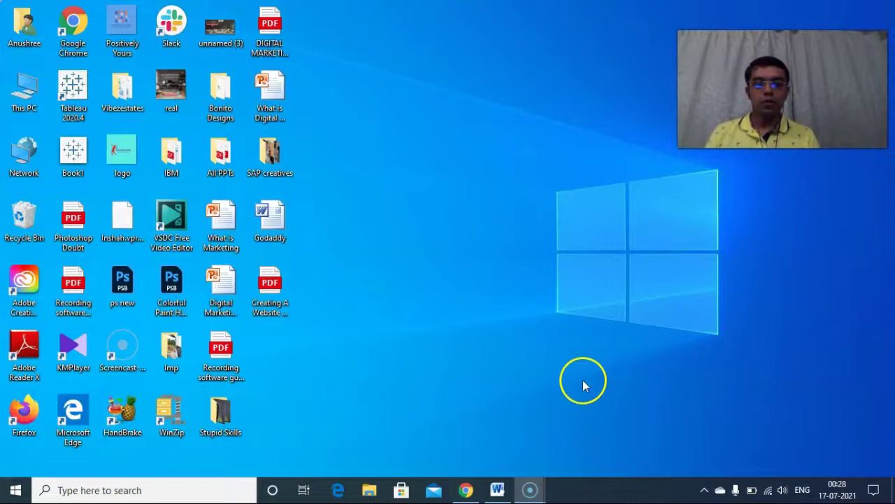
click(466, 491)
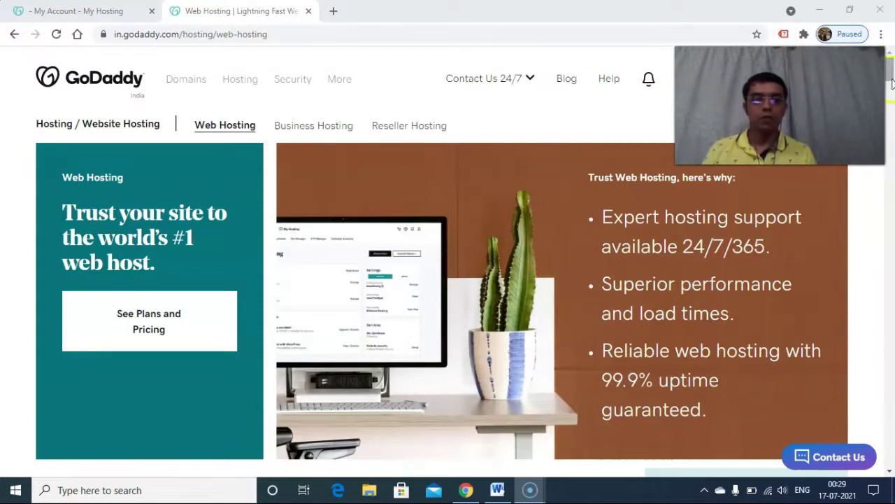
drag(890, 74, 891, 67)
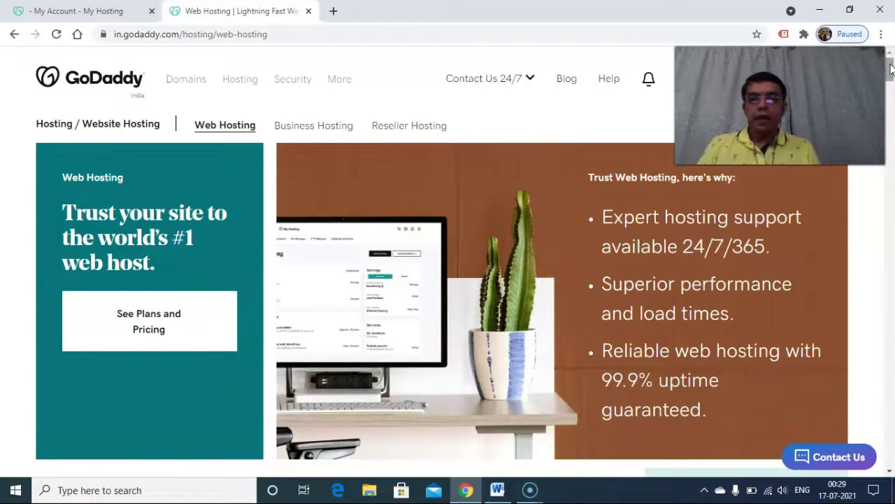
mouse_move(891, 67)
mouse_down()
mouse_move(890, 102)
mouse_move(890, 66)
mouse_up()
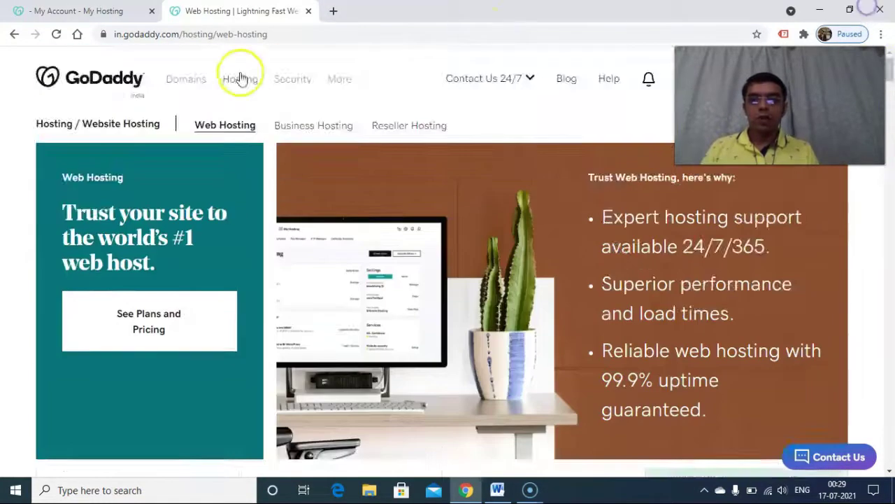
click(191, 84)
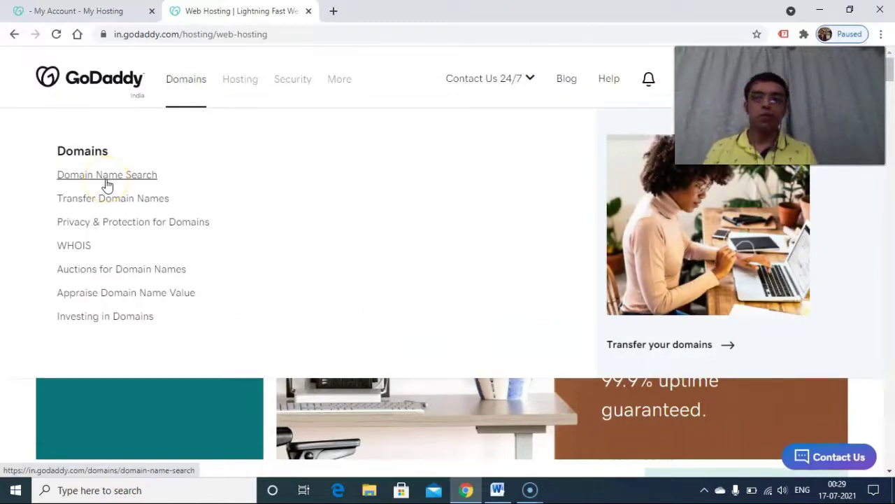
click(106, 176)
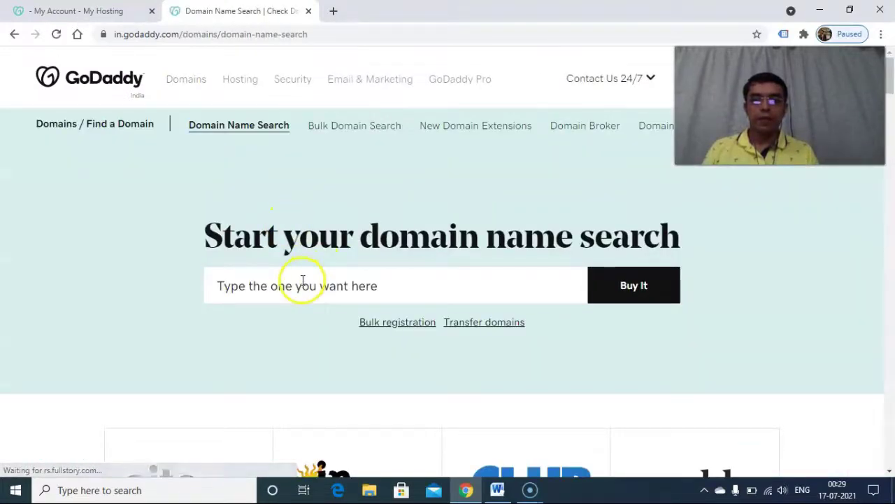
click(302, 281)
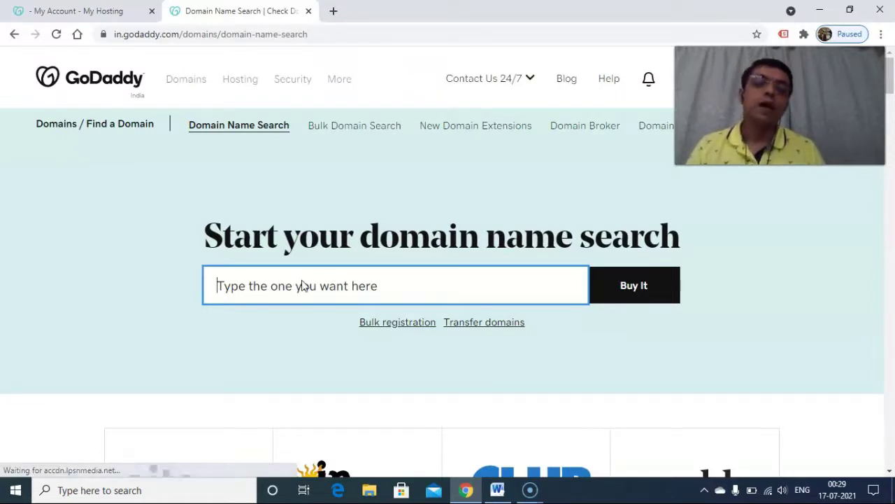
text(www.bangalorefoodreview.com)
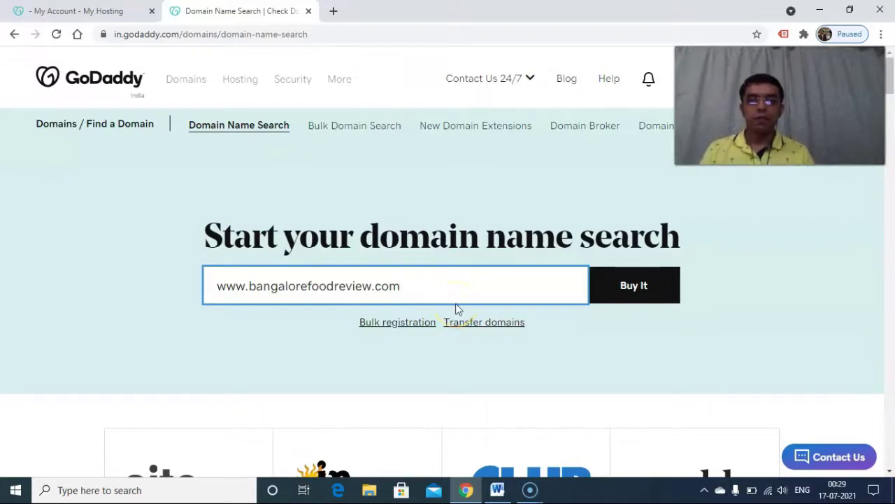
click(631, 293)
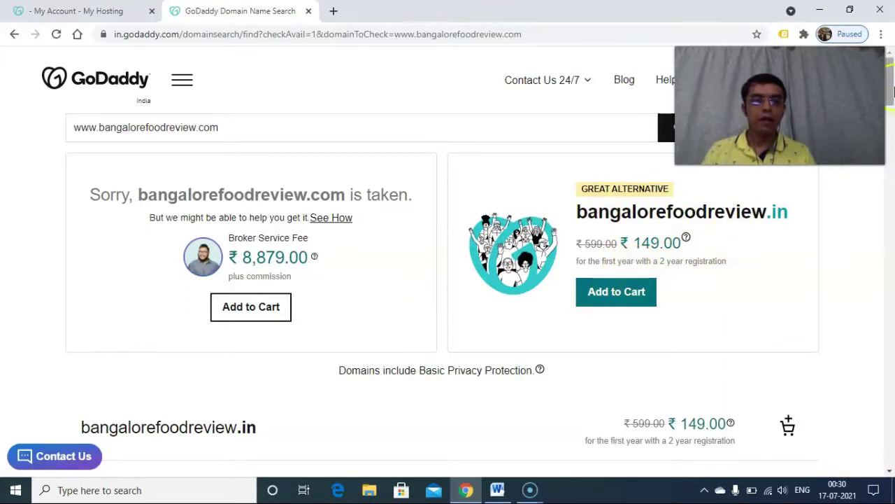
Step: Examine the alternative and premium domain suggestions and their prices, and return to the start of the results
drag(891, 84, 892, 114)
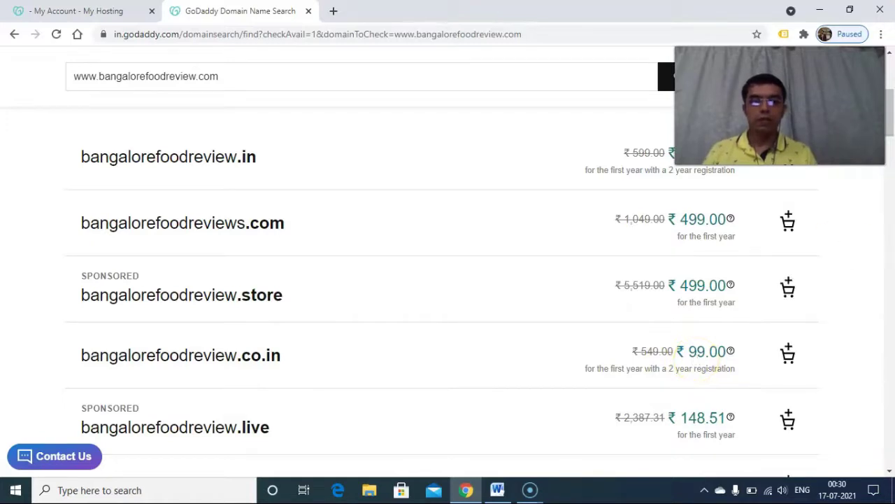
drag(894, 107, 892, 184)
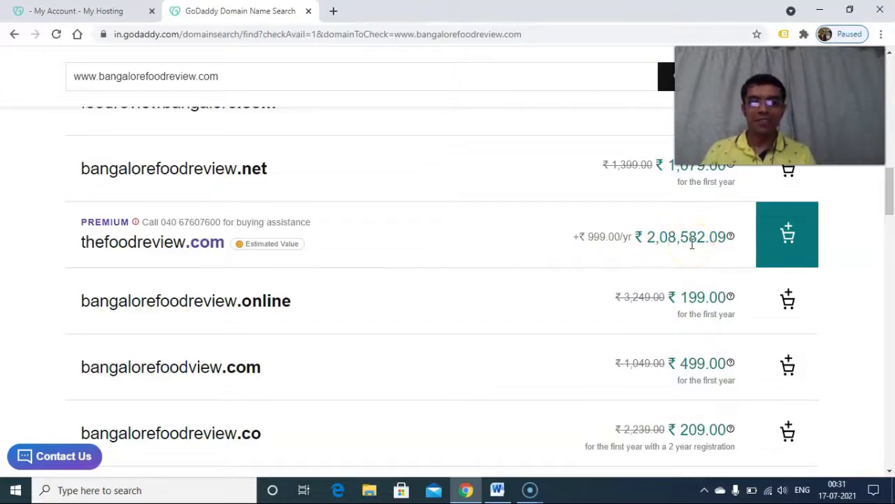
click(889, 194)
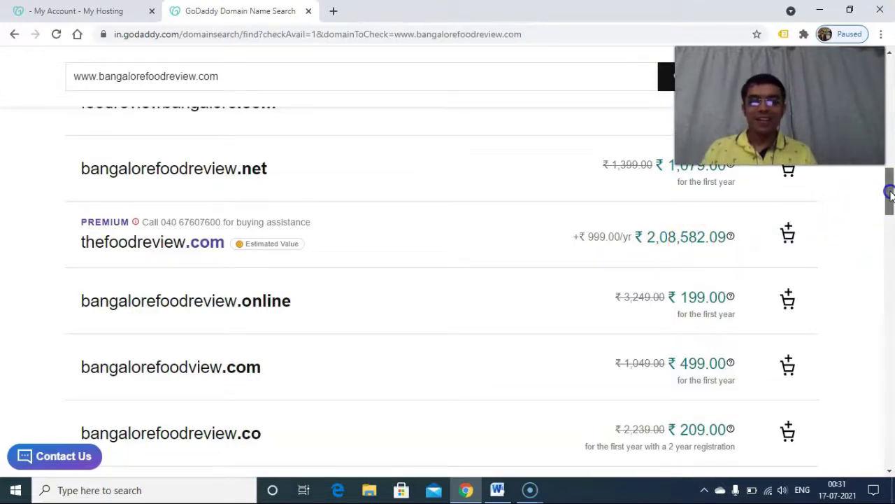
drag(889, 194, 891, 321)
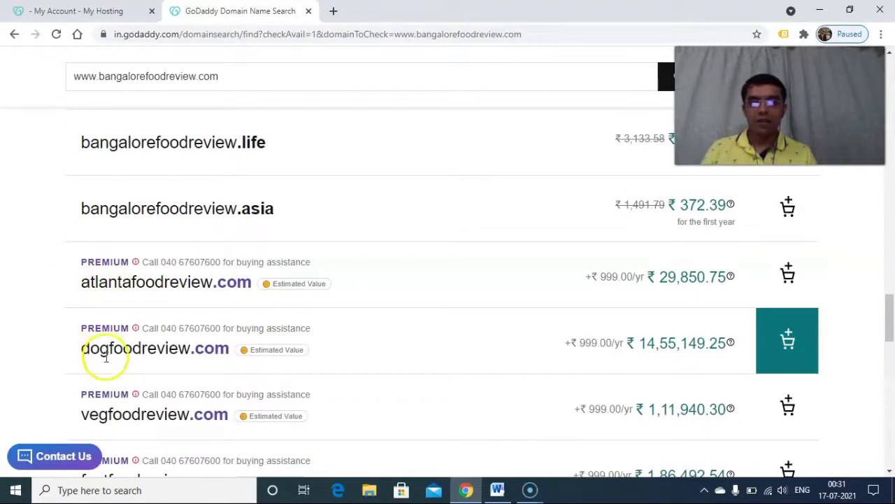
drag(887, 311, 891, 77)
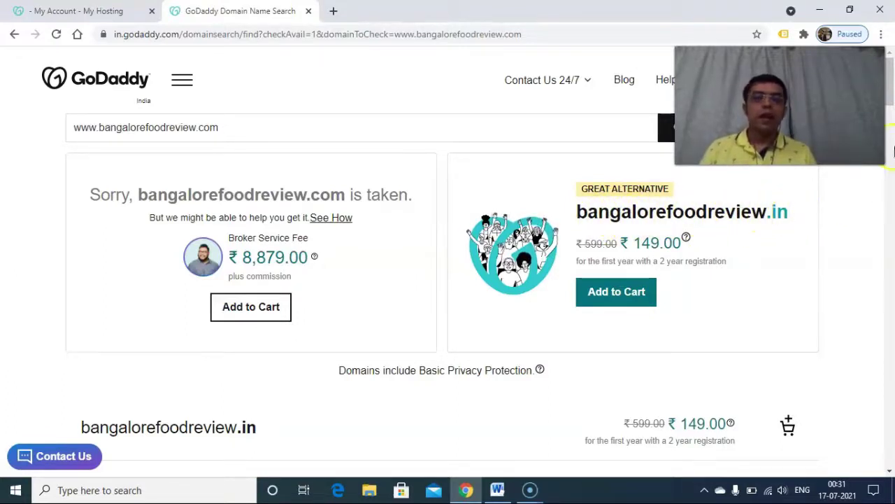
mouse_move(890, 70)
mouse_down()
mouse_move(891, 84)
mouse_move(890, 54)
mouse_up()
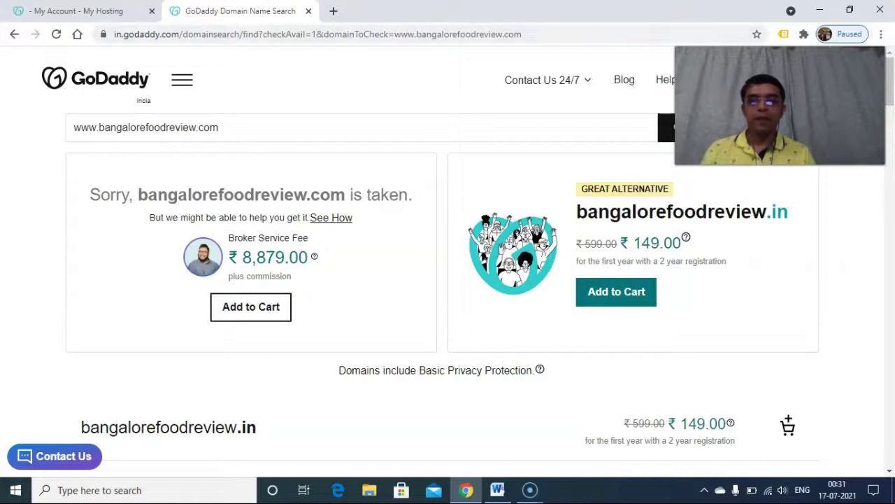
Step: Leave the domain results and open the Web Hosting page from GoDaddy's hosting products
click(15, 34)
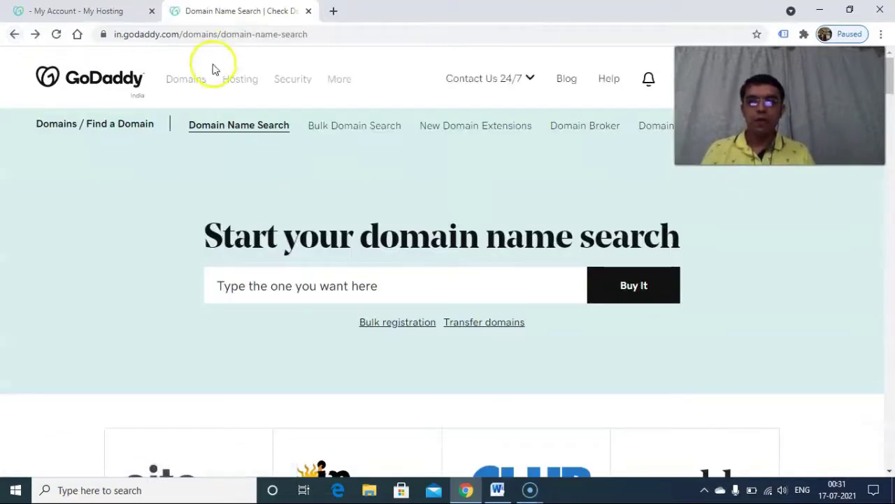
click(353, 74)
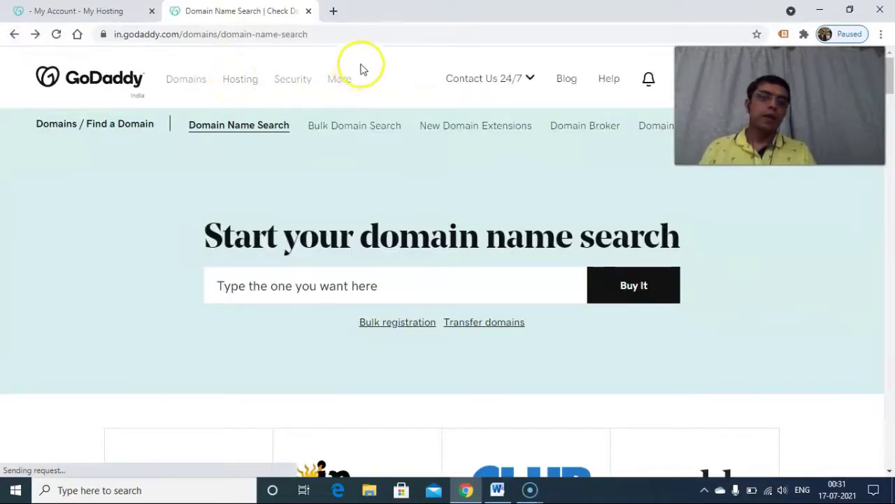
click(244, 80)
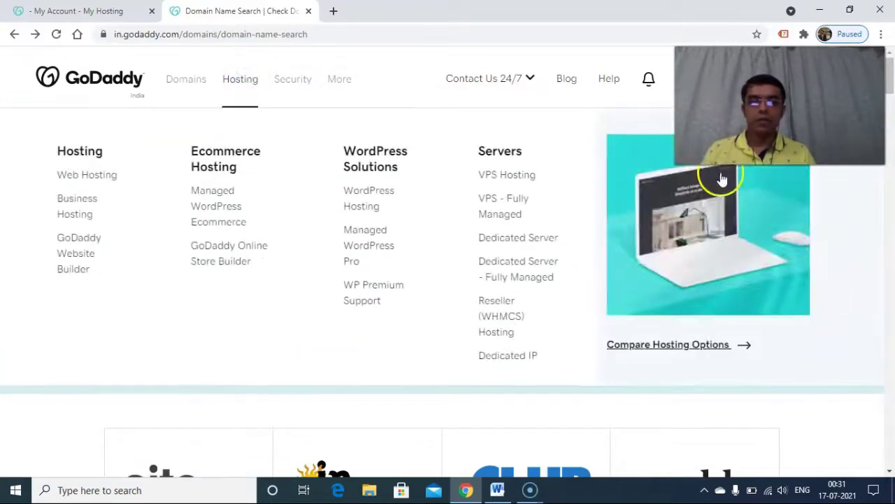
mouse_move(890, 84)
mouse_down()
mouse_move(889, 304)
mouse_move(874, 231)
mouse_move(887, 175)
mouse_move(888, 76)
mouse_up()
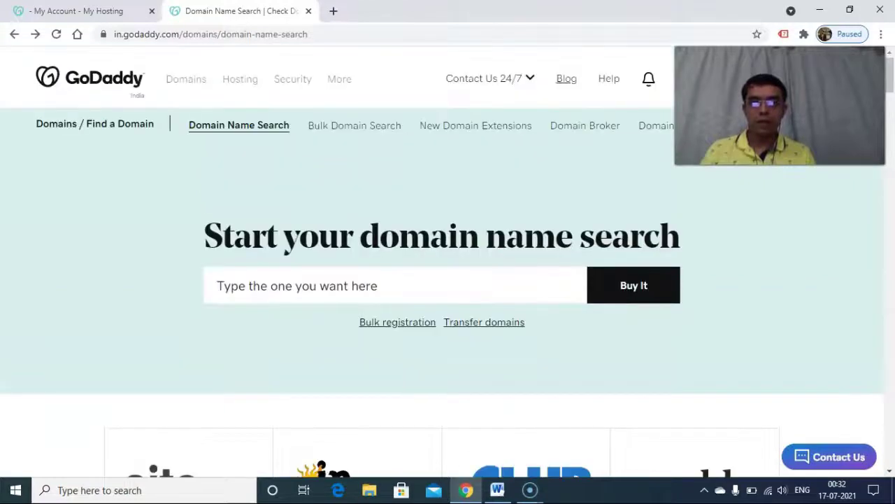
click(244, 82)
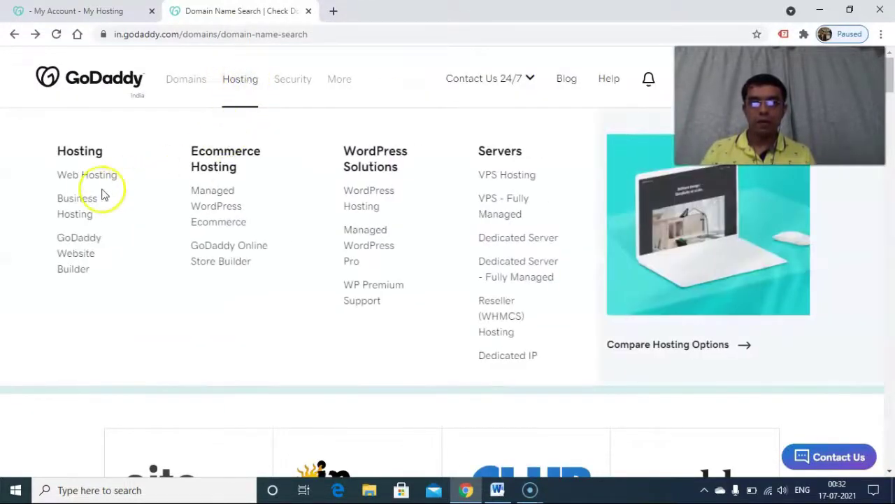
click(87, 177)
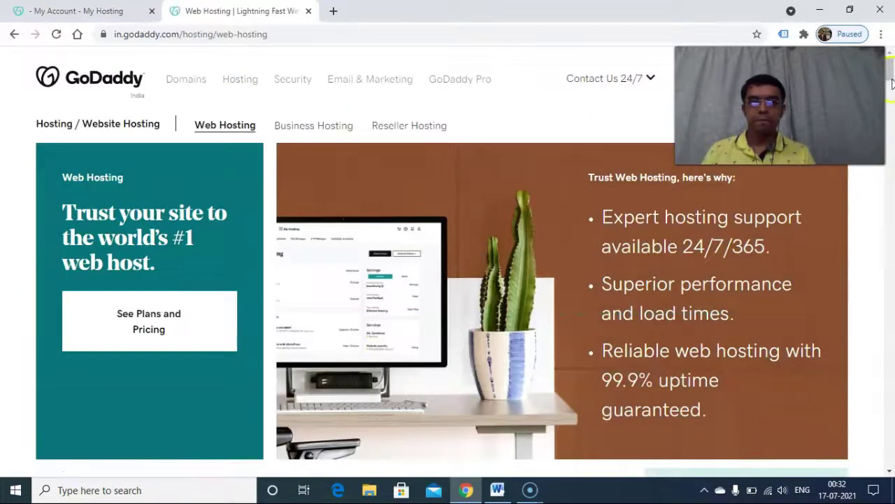
Step: Examine the descriptions and monthly prices of the Starter, Economy, Deluxe and Ultimate hosting plans
scroll(893, 143, down, 10)
drag(892, 106, 891, 100)
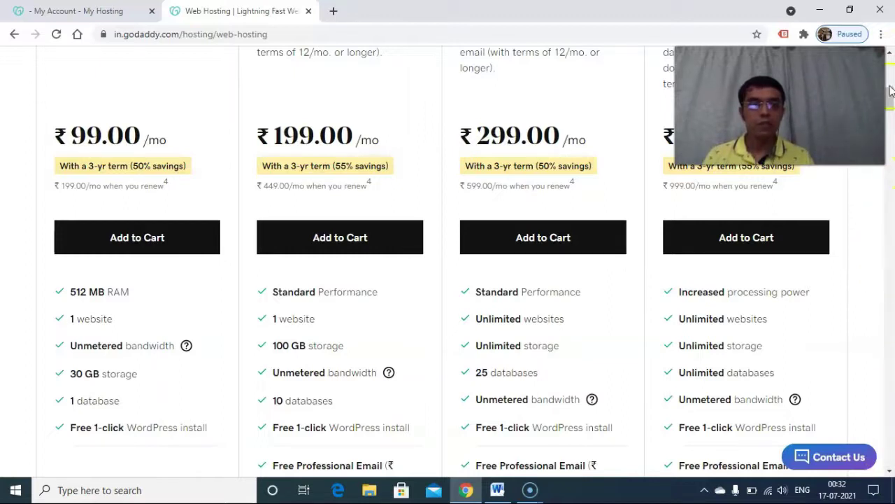
click(890, 53)
click(890, 53)
click(890, 53)
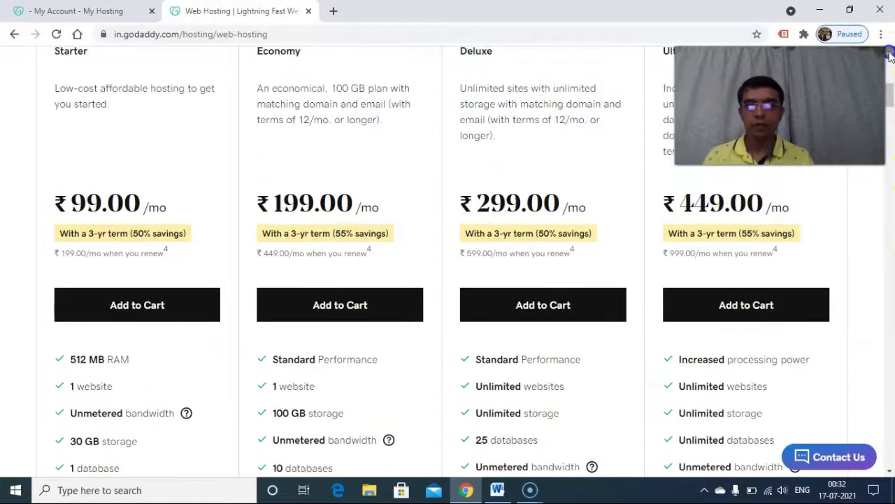
click(889, 53)
click(890, 53)
click(890, 53)
click(890, 54)
click(890, 53)
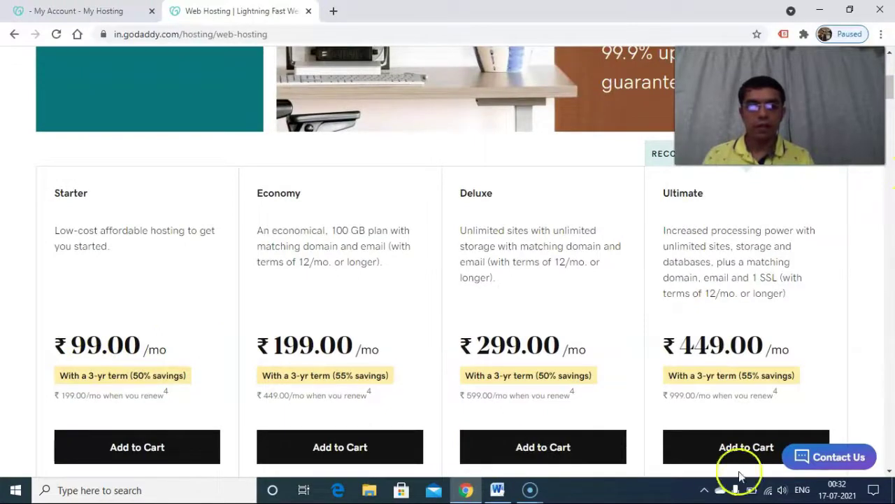
Step: Compare the websites, storage, databases, bandwidth, email and free domain included in each of the four hosting plans
click(889, 472)
click(890, 472)
click(890, 471)
click(890, 471)
click(890, 471)
click(890, 471)
click(889, 471)
click(890, 471)
click(890, 472)
click(890, 471)
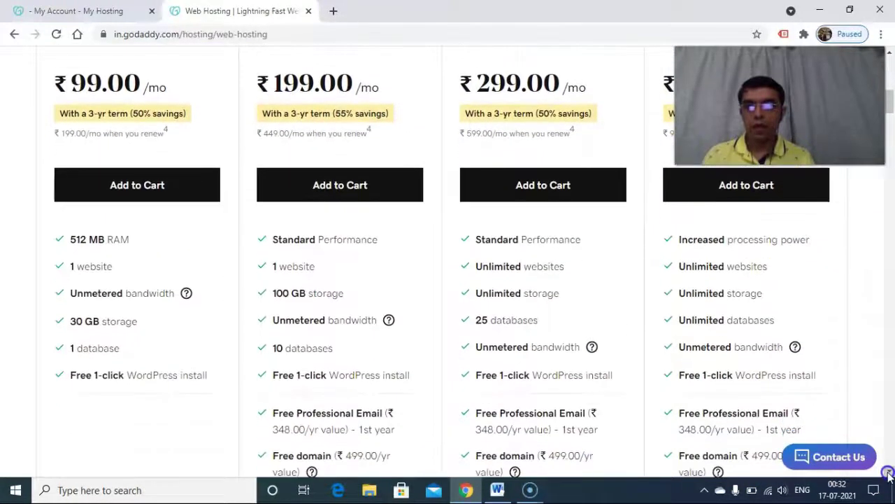
click(889, 472)
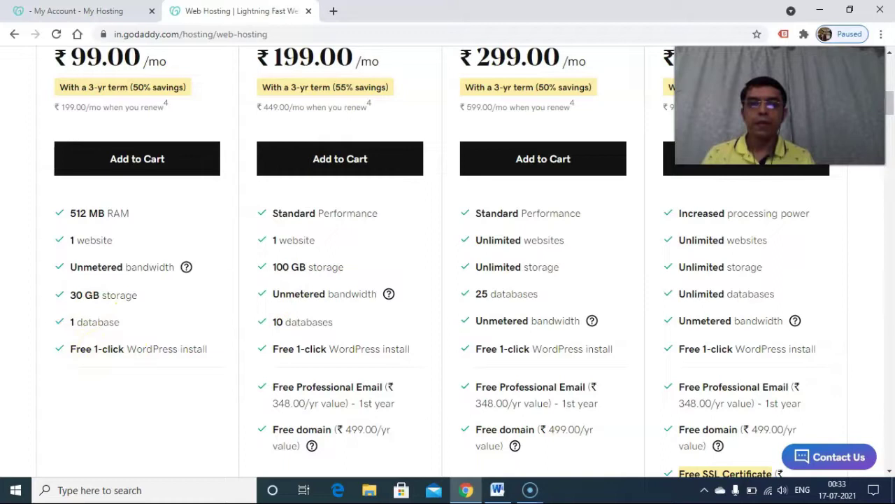
click(891, 56)
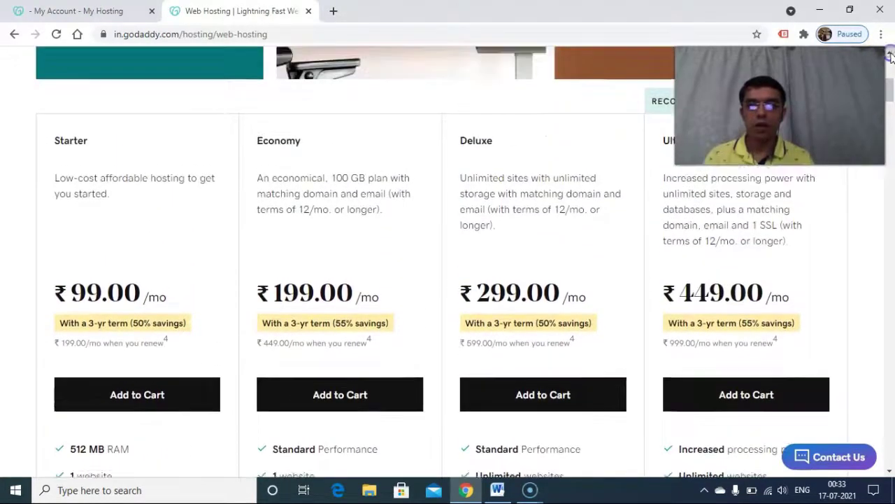
click(890, 474)
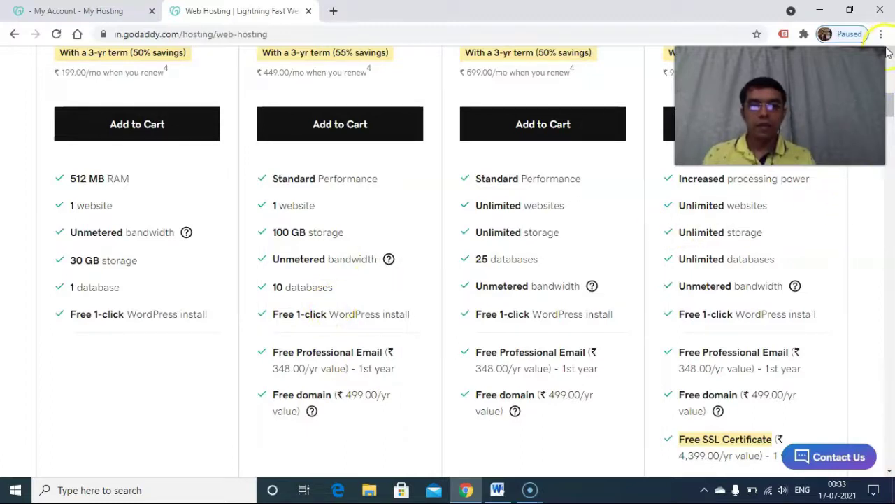
scroll(890, 58, up, 3)
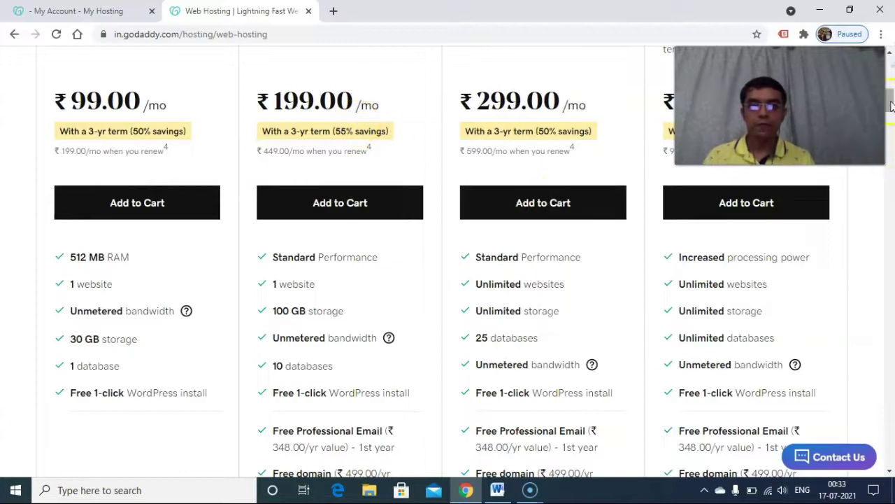
mouse_move(891, 102)
mouse_down()
mouse_move(891, 82)
mouse_move(891, 99)
mouse_up()
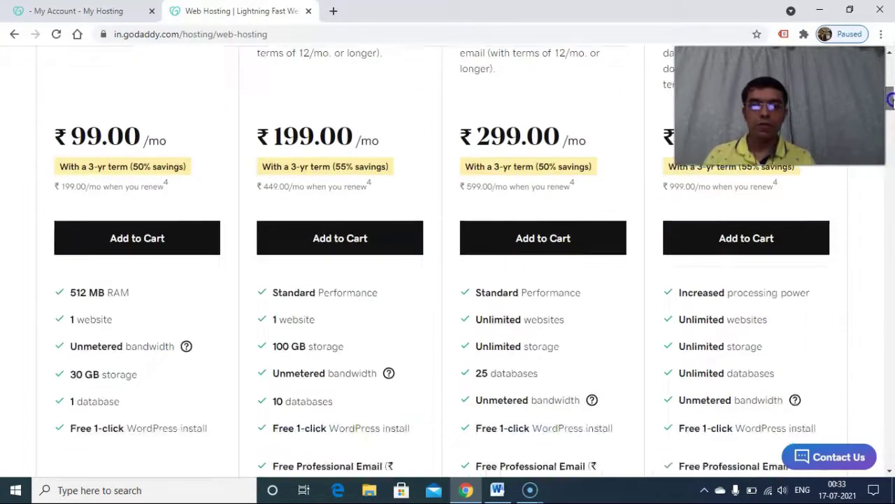
click(314, 244)
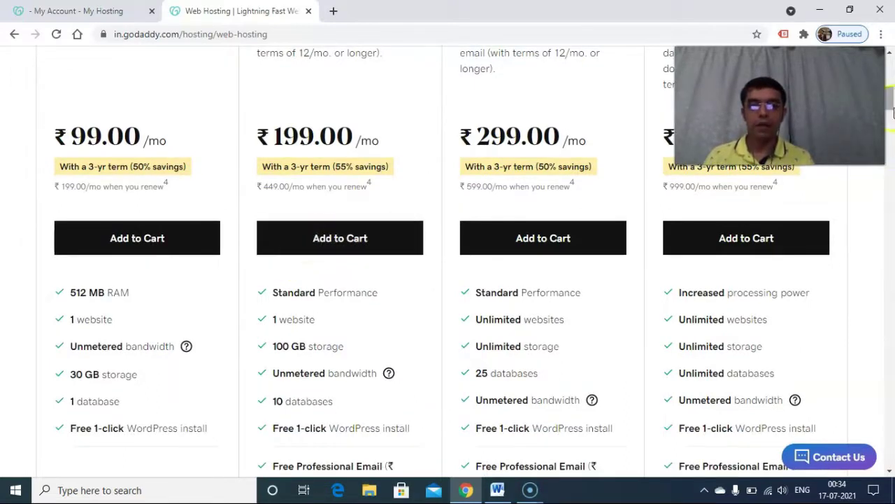
drag(892, 105, 888, 73)
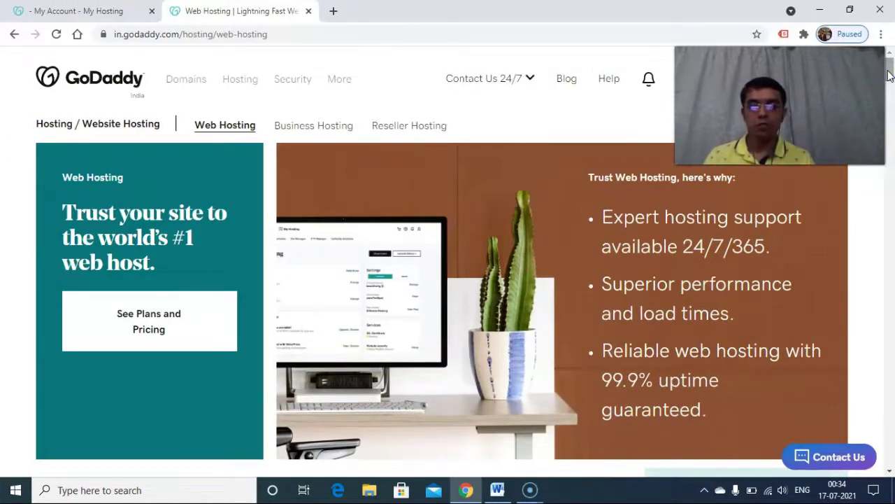
Step: Switch to the My Hosting account page for tennis4india.com and reload its dashboard
click(73, 17)
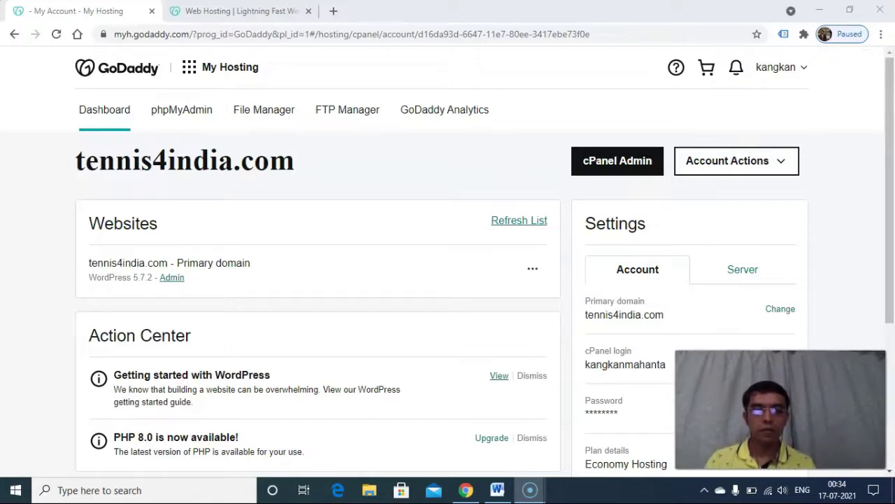
scroll(883, 266, down, 1)
scroll(882, 245, up, 1)
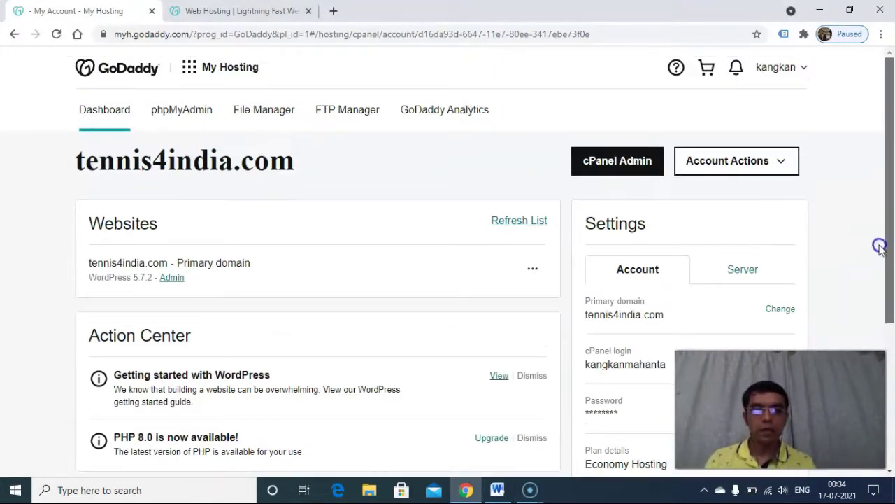
click(57, 35)
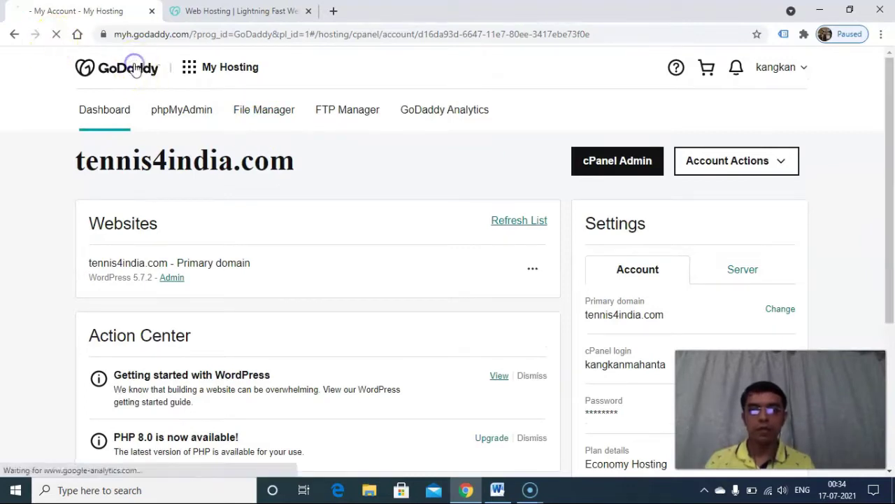
Step: Leave the hosting dashboard and open the account's My Products page at the list of domains, web hosting and email services
click(135, 71)
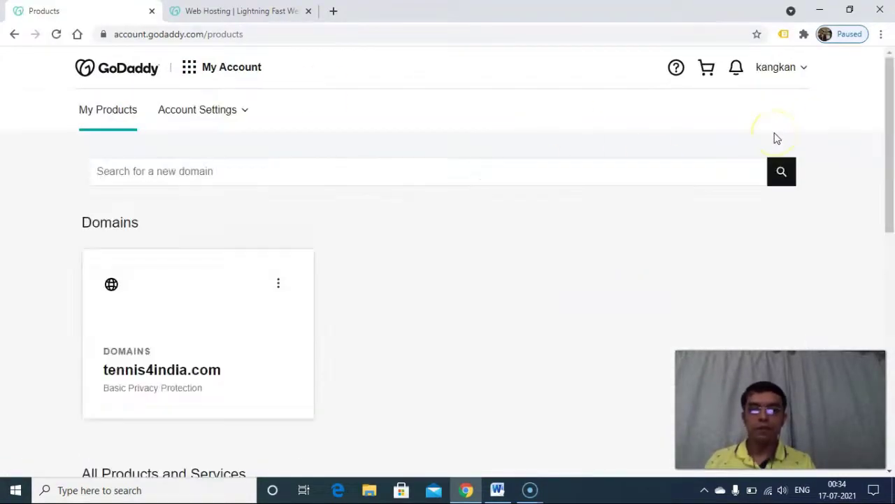
click(805, 71)
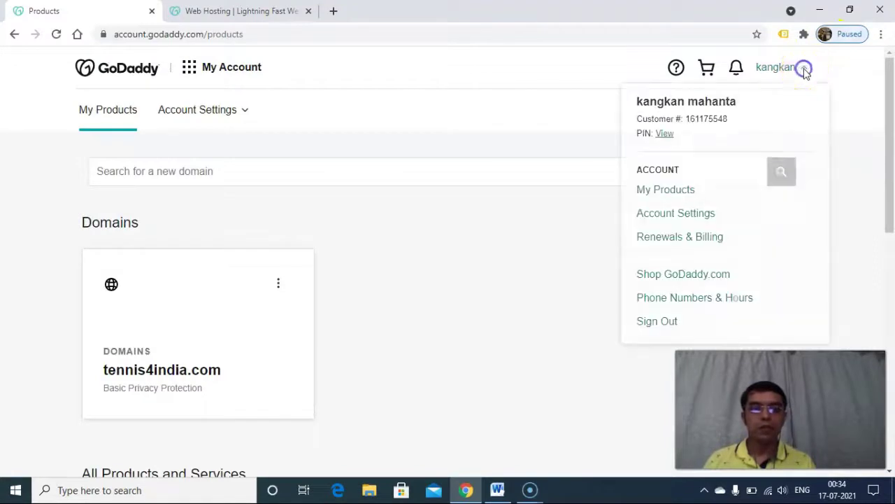
click(680, 191)
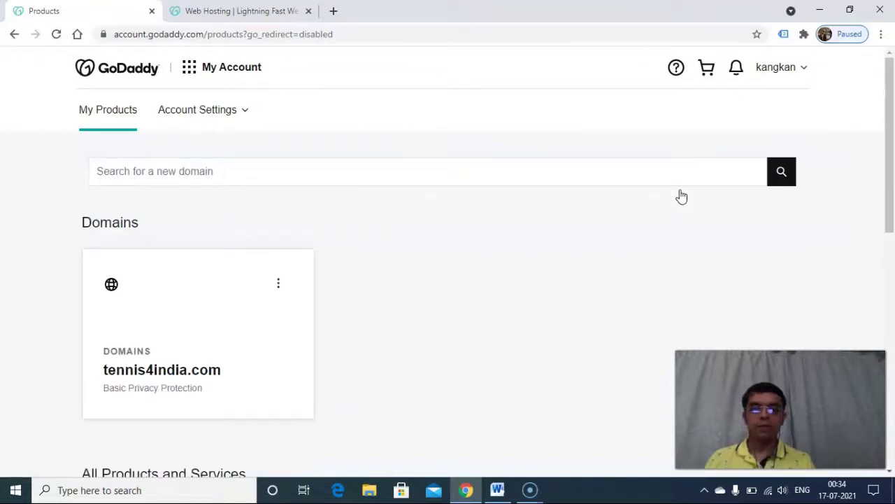
drag(892, 89, 893, 139)
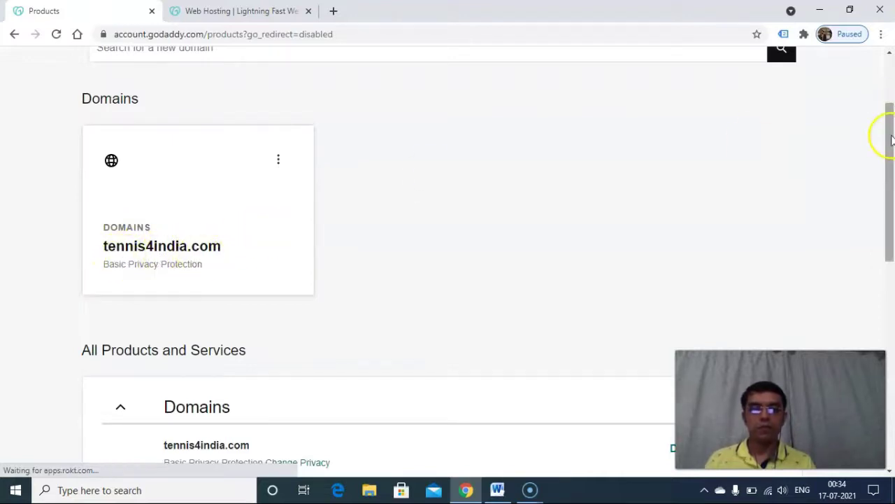
drag(892, 139, 892, 264)
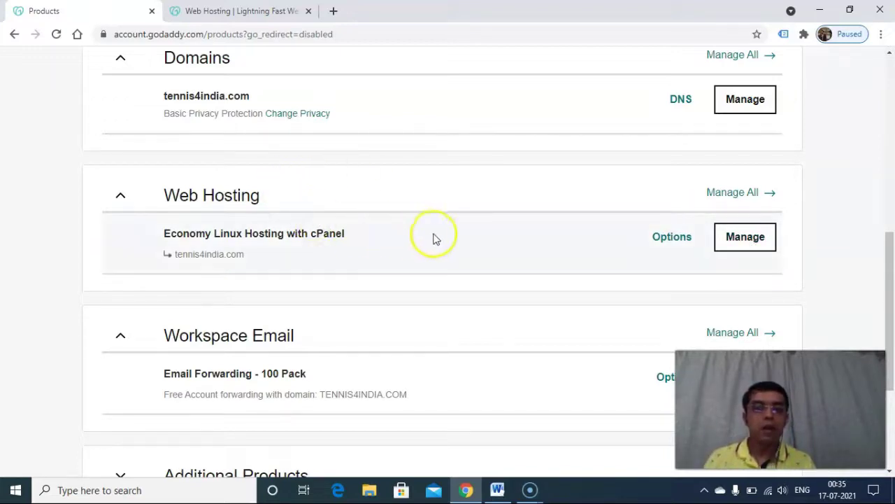
Step: Open DNS management for tennis4india.com and review its records and nameservers
click(736, 241)
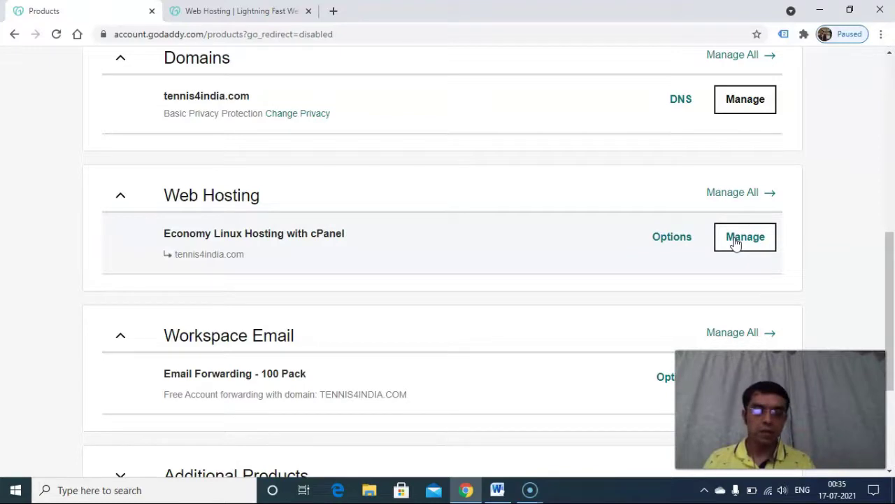
click(892, 261)
drag(892, 260, 887, 218)
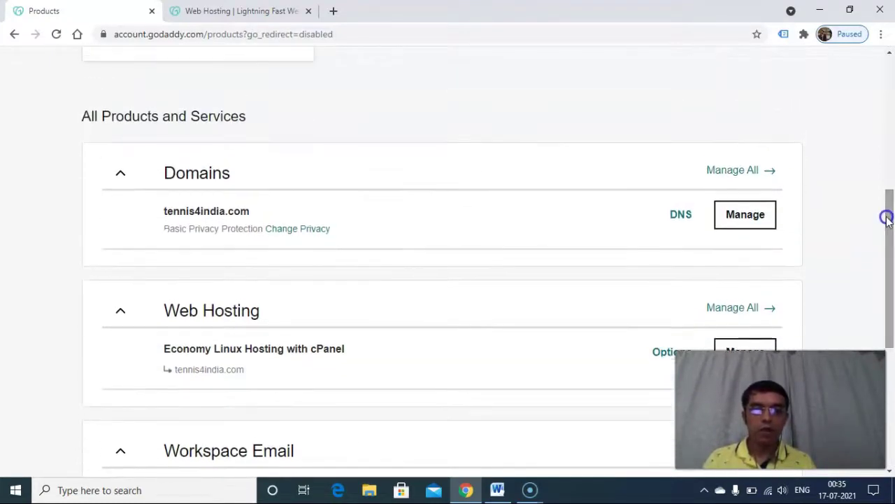
click(678, 217)
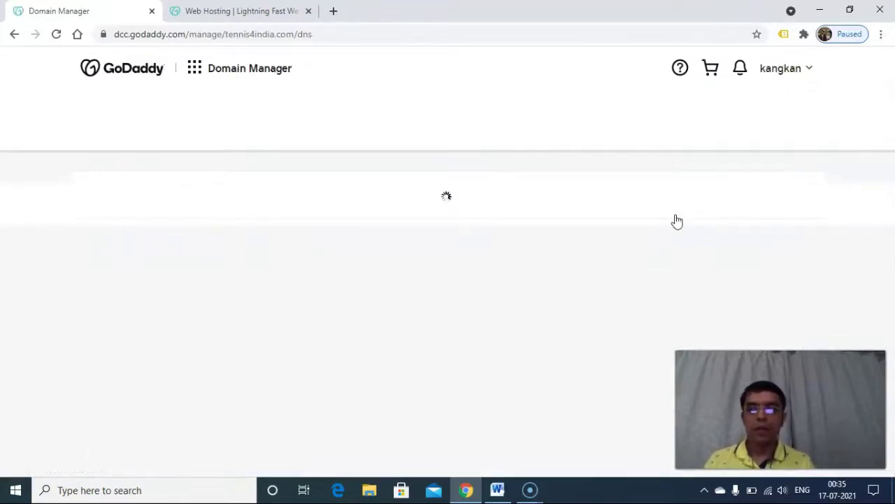
drag(885, 177, 892, 327)
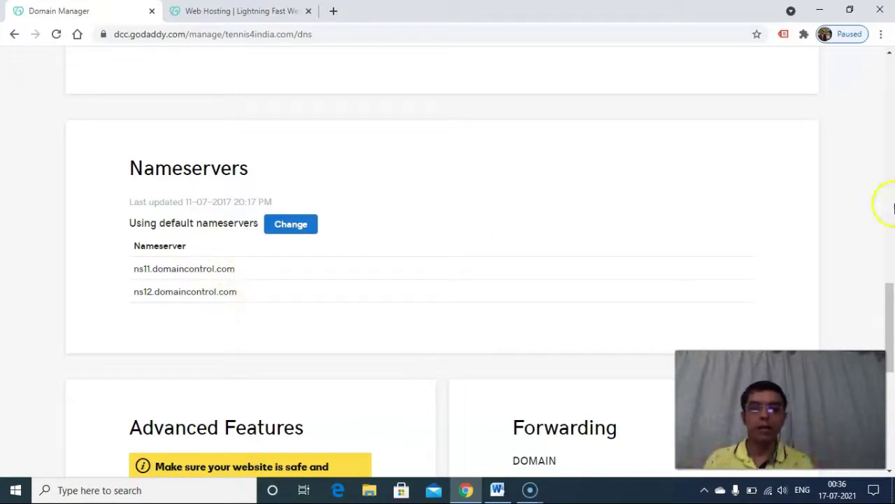
drag(888, 294, 889, 60)
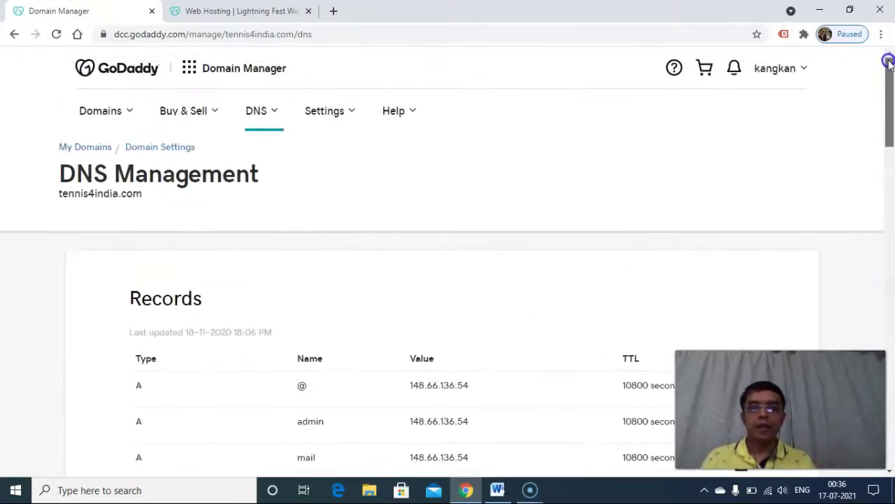
Step: Return to My Products, open the dashboard of the Economy Linux Hosting with cPanel plan and launch its cPanel
click(17, 34)
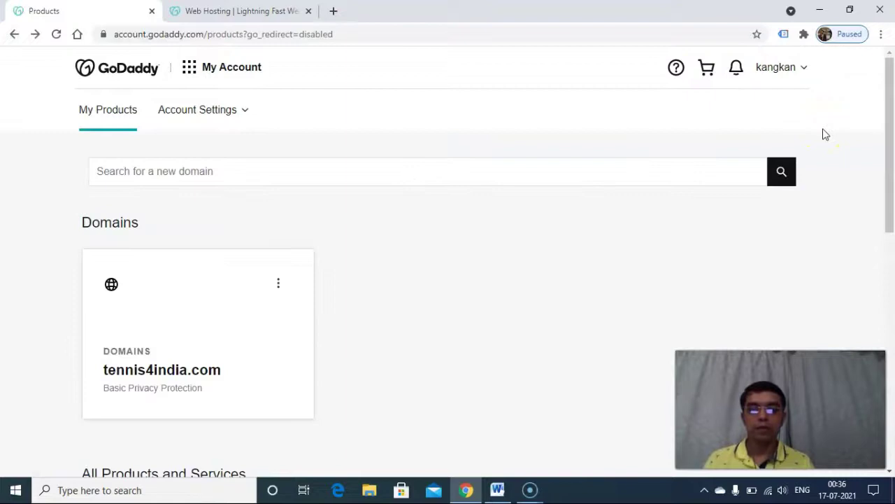
drag(885, 90, 892, 248)
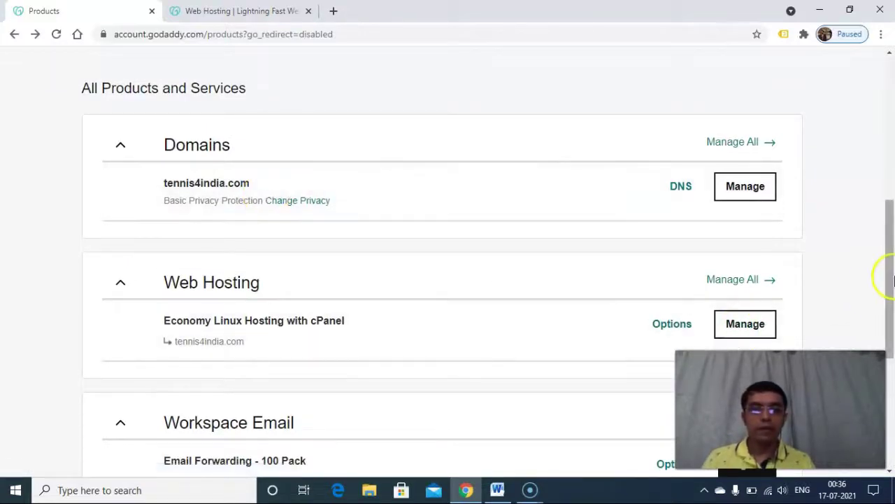
drag(889, 274, 893, 306)
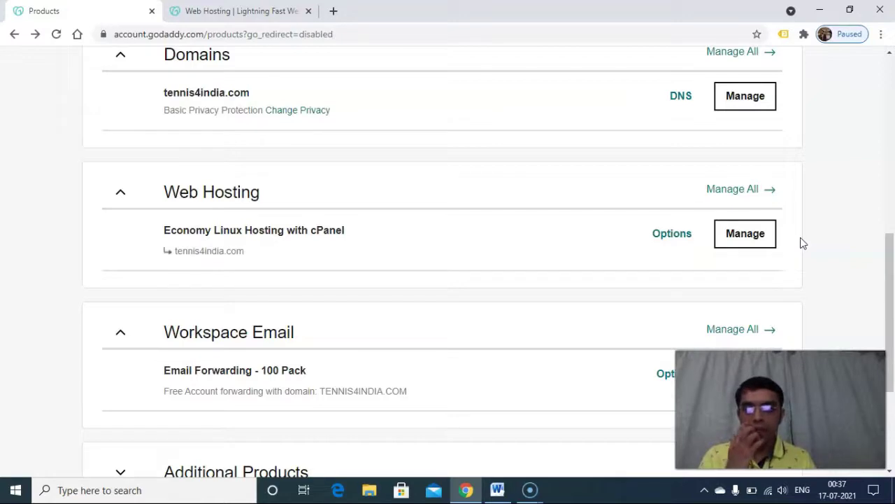
mouse_move(886, 254)
mouse_down()
mouse_move(887, 234)
mouse_move(889, 244)
mouse_up()
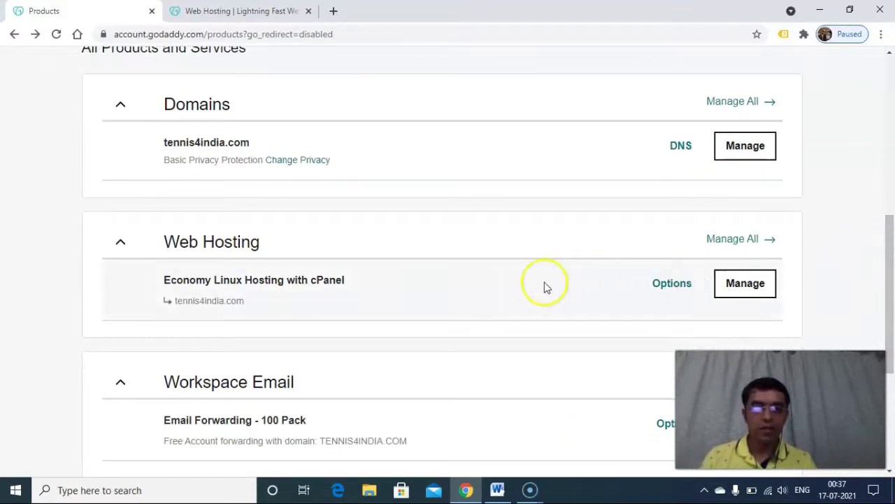
click(744, 288)
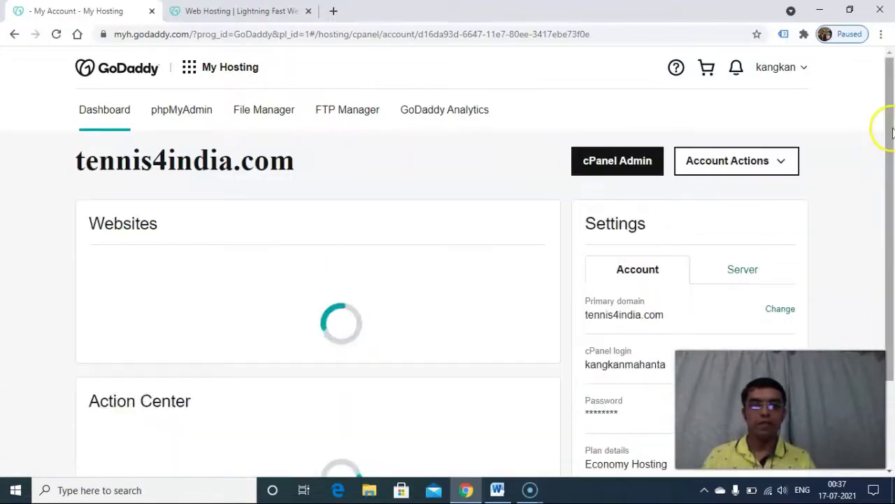
drag(890, 129, 890, 183)
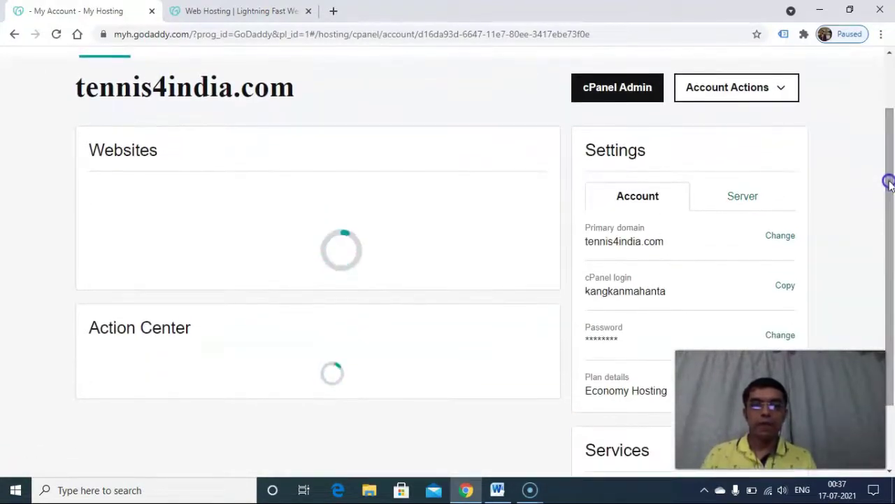
click(615, 90)
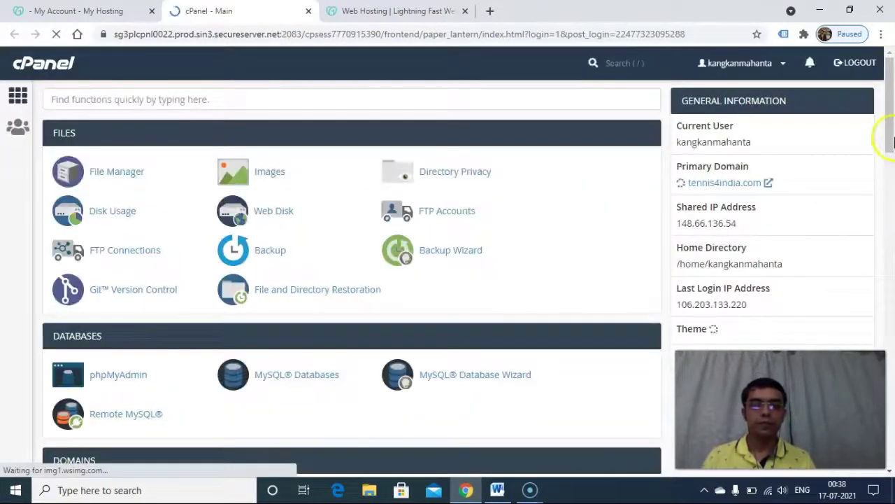
Step: Examine cPanel's general information, usage statistics and its file, database, domain, software, security and email tools
drag(890, 119, 890, 120)
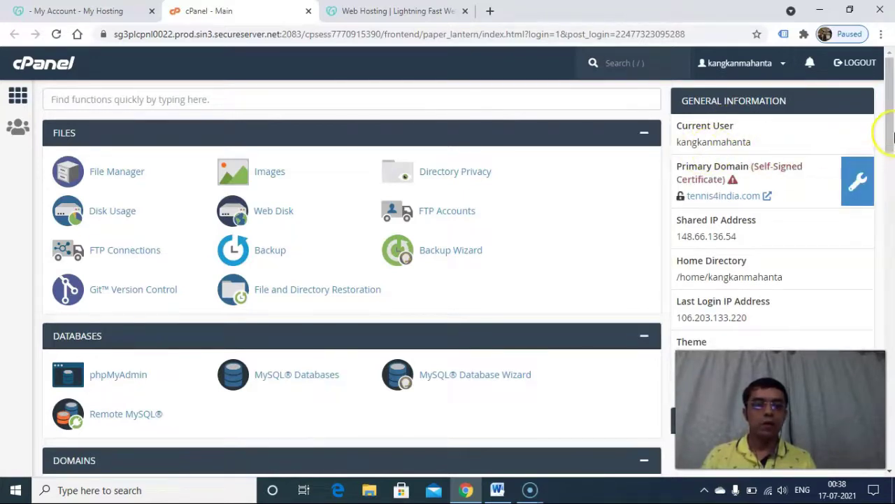
drag(890, 130, 891, 153)
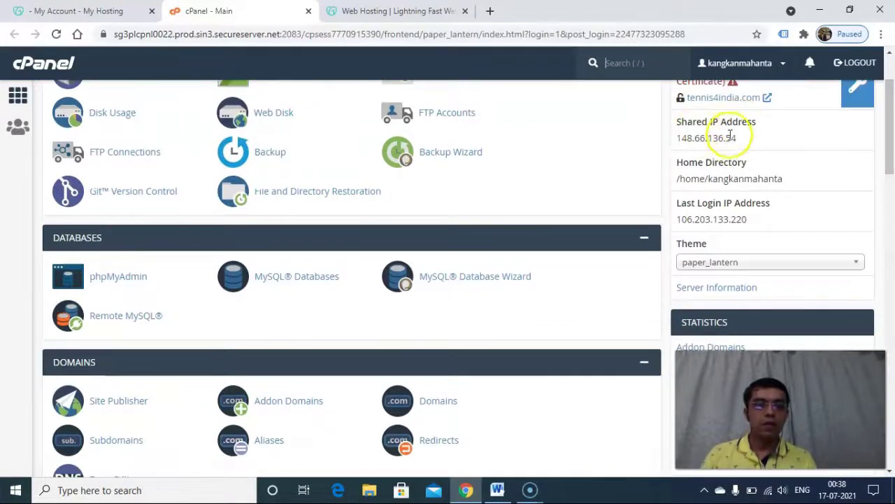
click(891, 130)
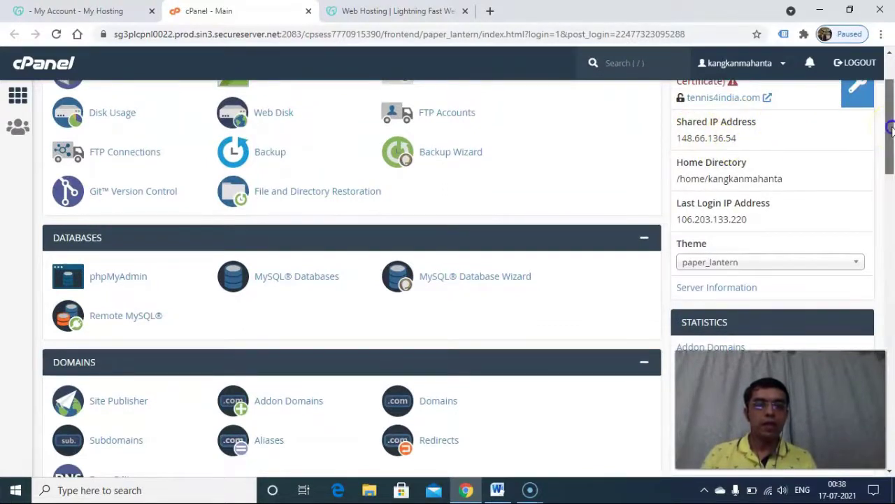
drag(891, 130, 891, 140)
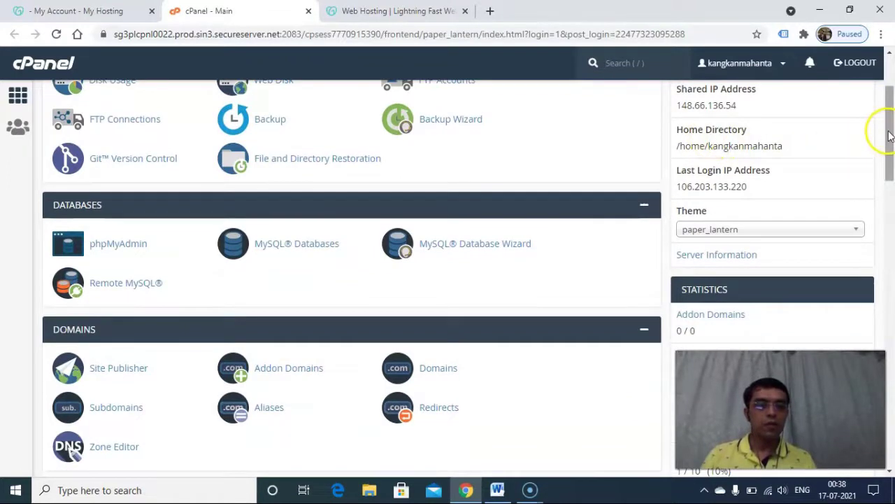
drag(890, 140, 891, 192)
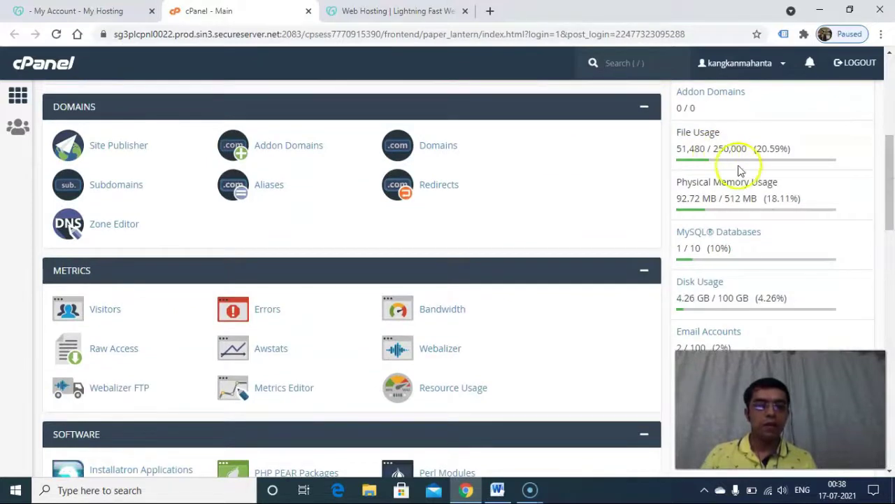
drag(889, 196, 872, 267)
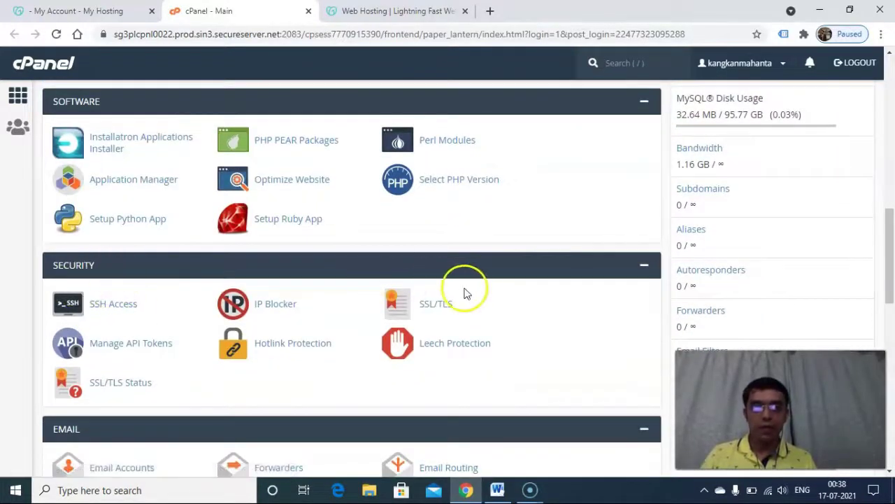
drag(891, 291, 892, 322)
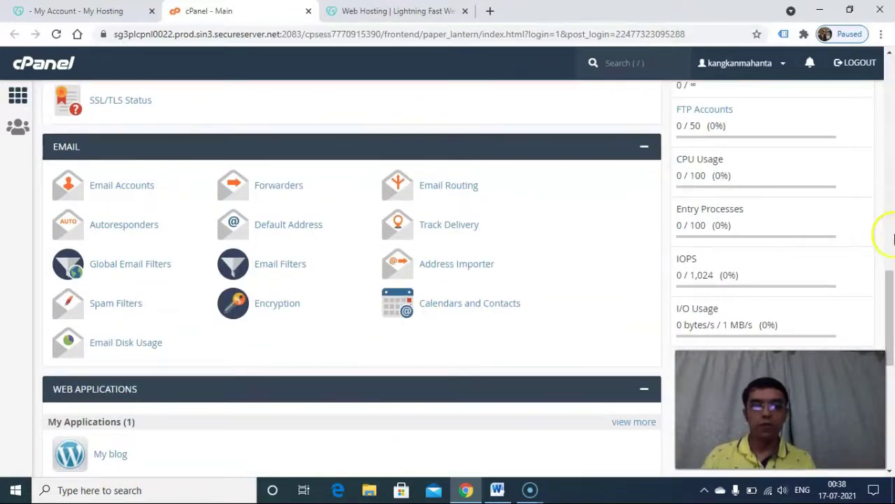
drag(887, 290, 888, 74)
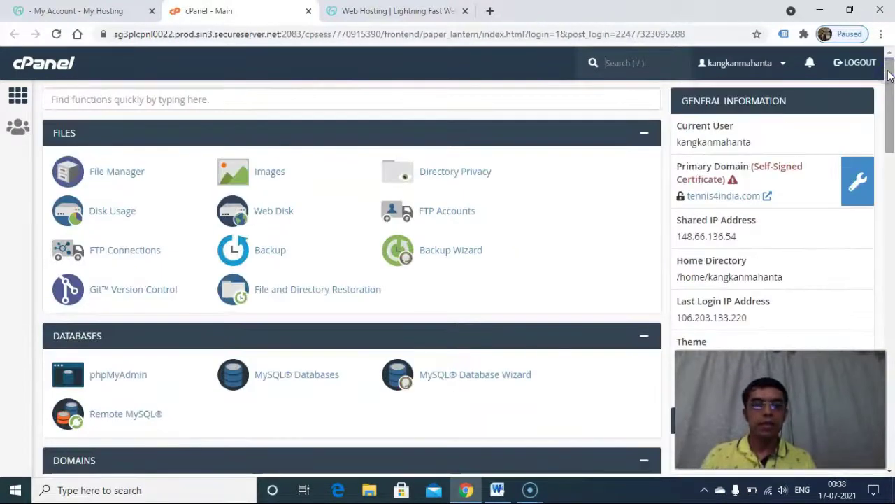
Step: Search cPanel for "mail" and open the Email Accounts page
click(639, 63)
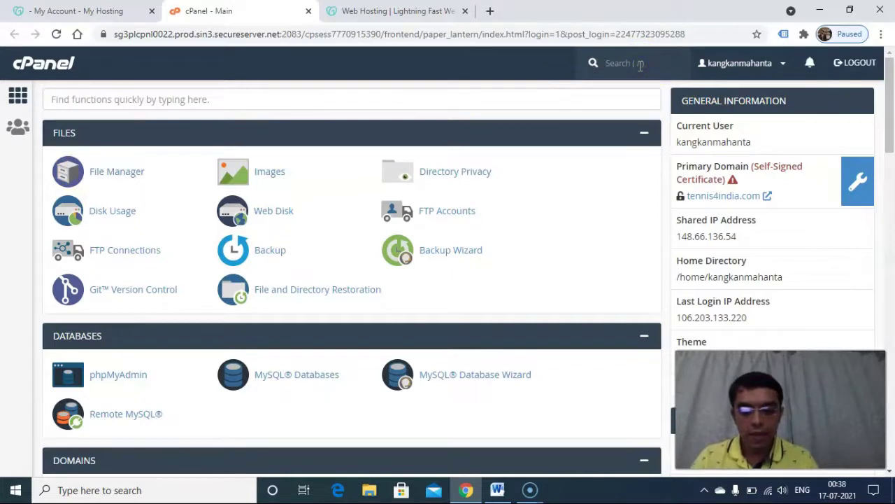
text(mail)
click(625, 93)
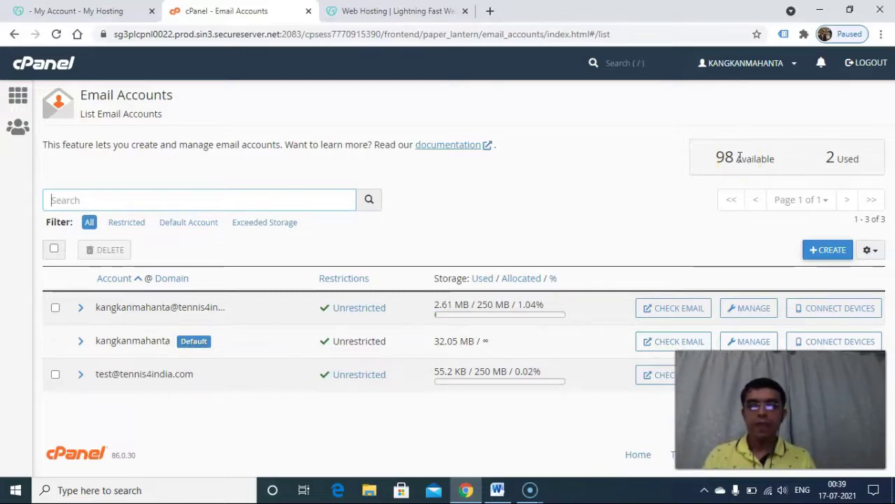
Step: Revisit the My Hosting dashboard for tennis4india.com and return to GoDaddy's Web Hosting page
click(73, 12)
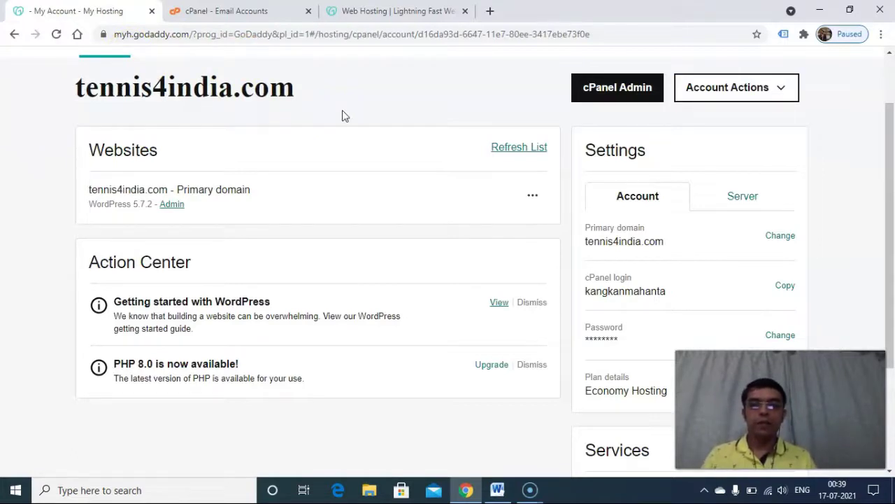
click(344, 13)
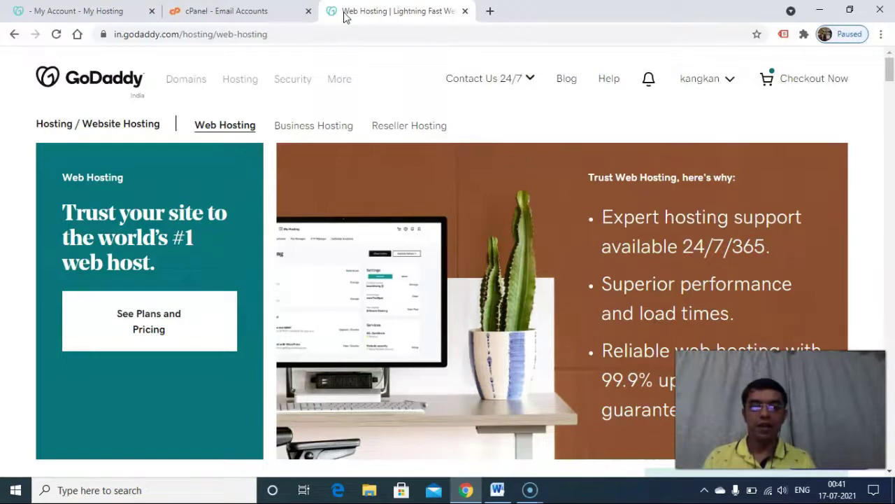
drag(794, 354, 794, 365)
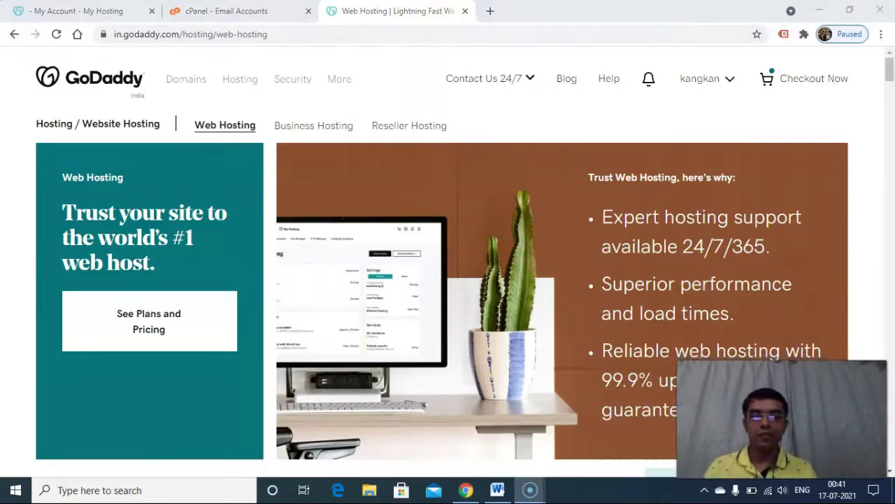